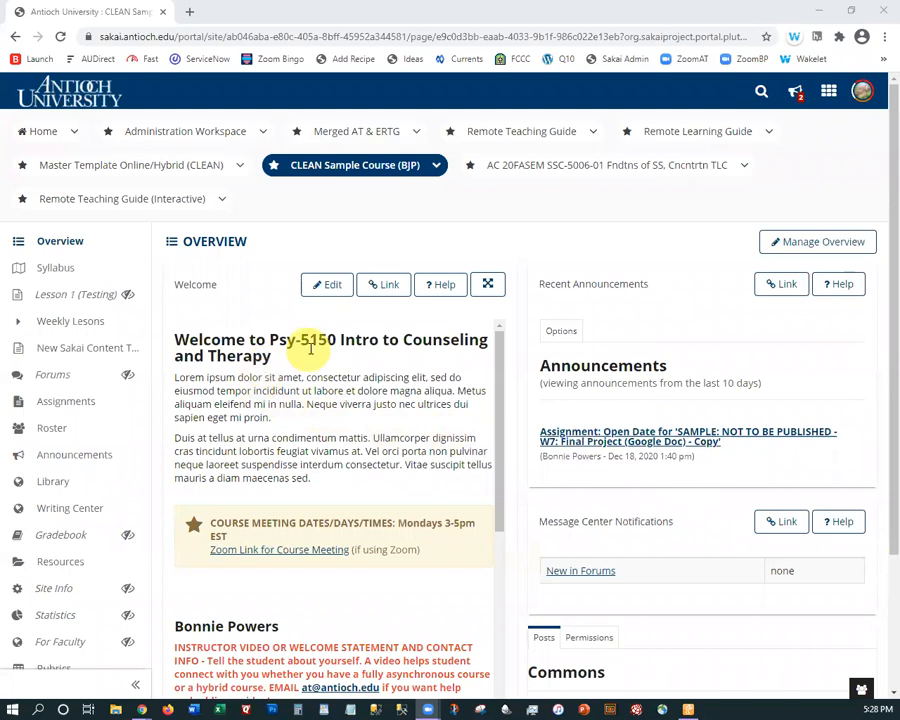
Step: Open the Welcome section for editing and add a blank line after the first introductory paragraph
click(318, 286)
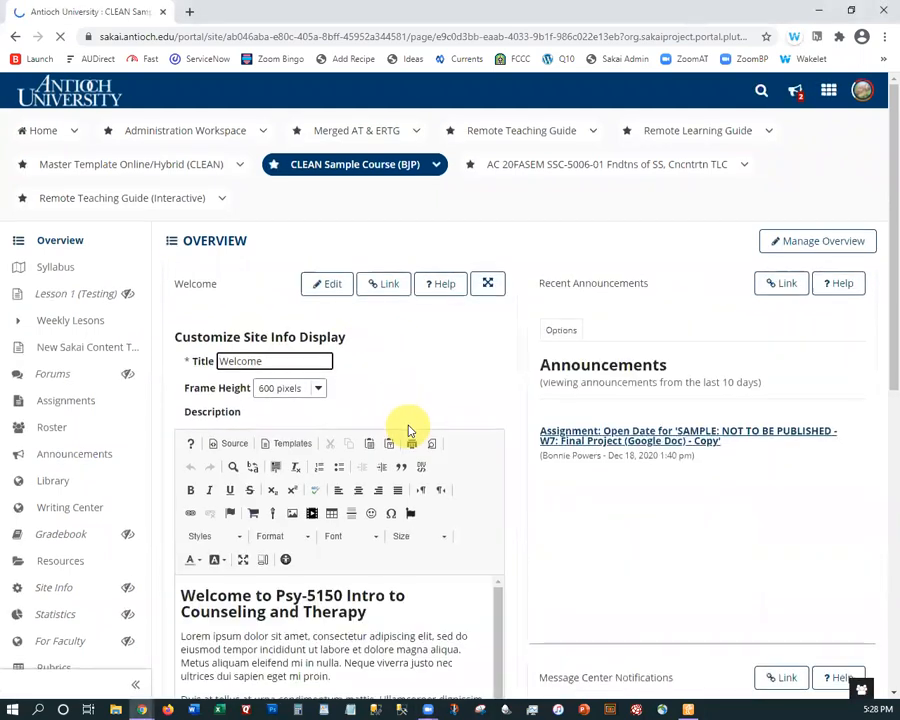
scroll(406, 426, down, 2)
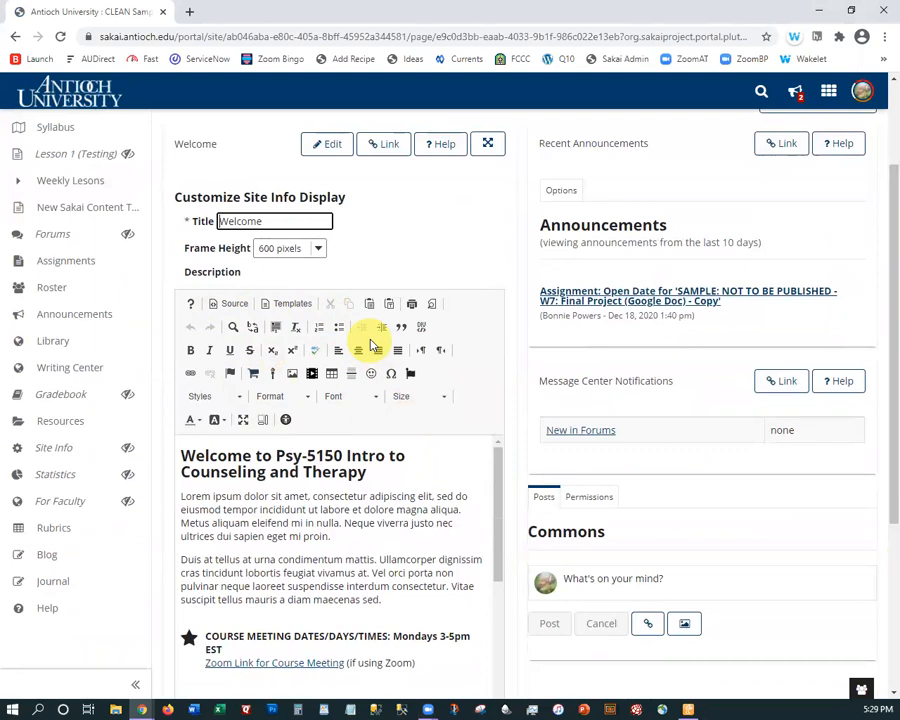
scroll(392, 416, down, 1)
scroll(392, 416, down, 1)
click(362, 398)
key(Return)
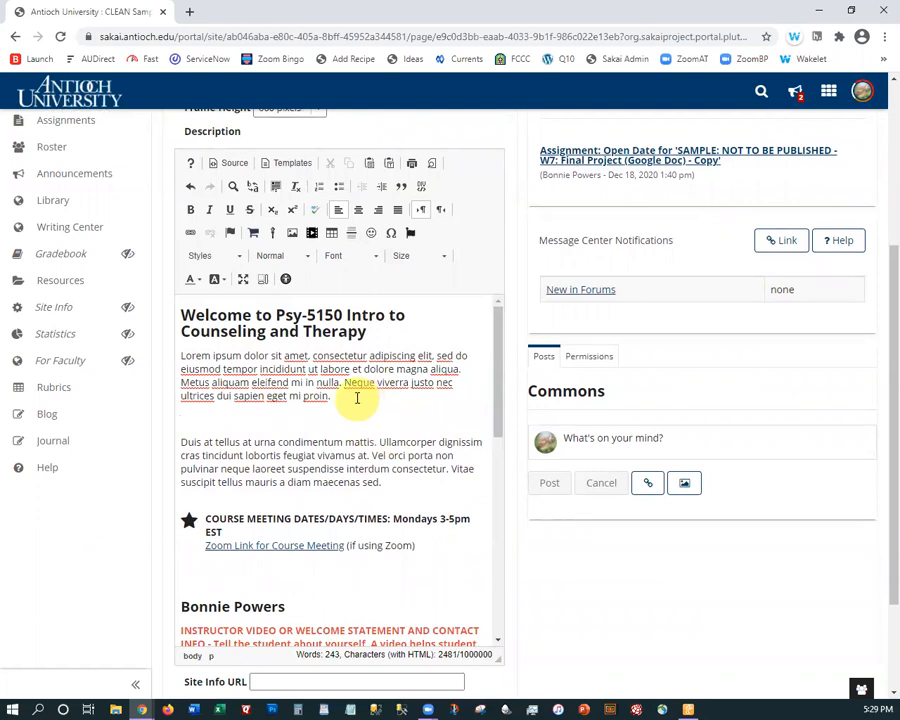
Step: Start inserting an image at the blank line and browse the server to the course's Resources folder
click(291, 236)
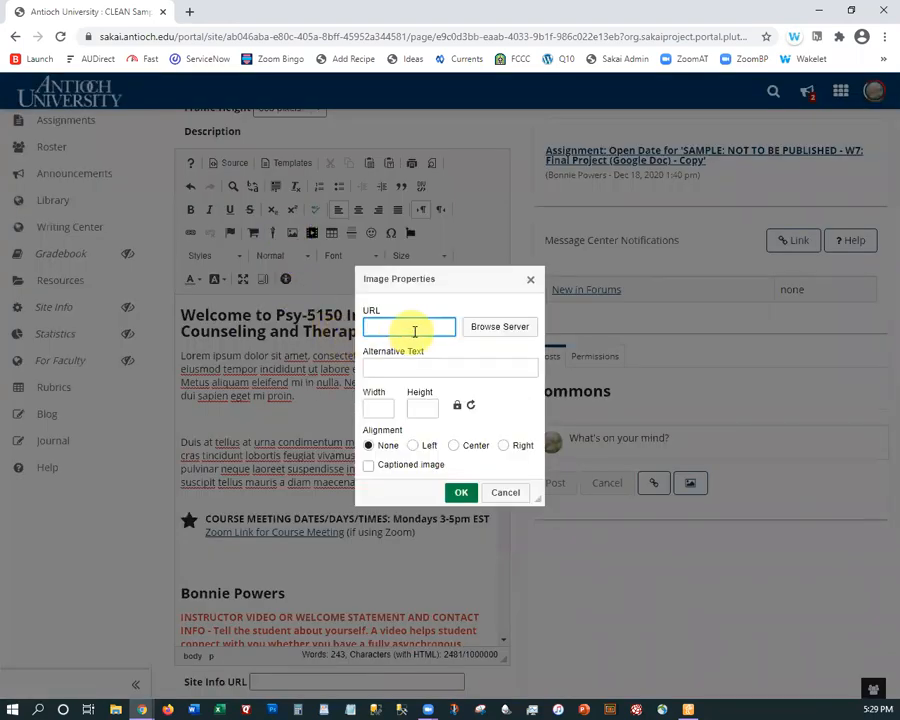
click(500, 328)
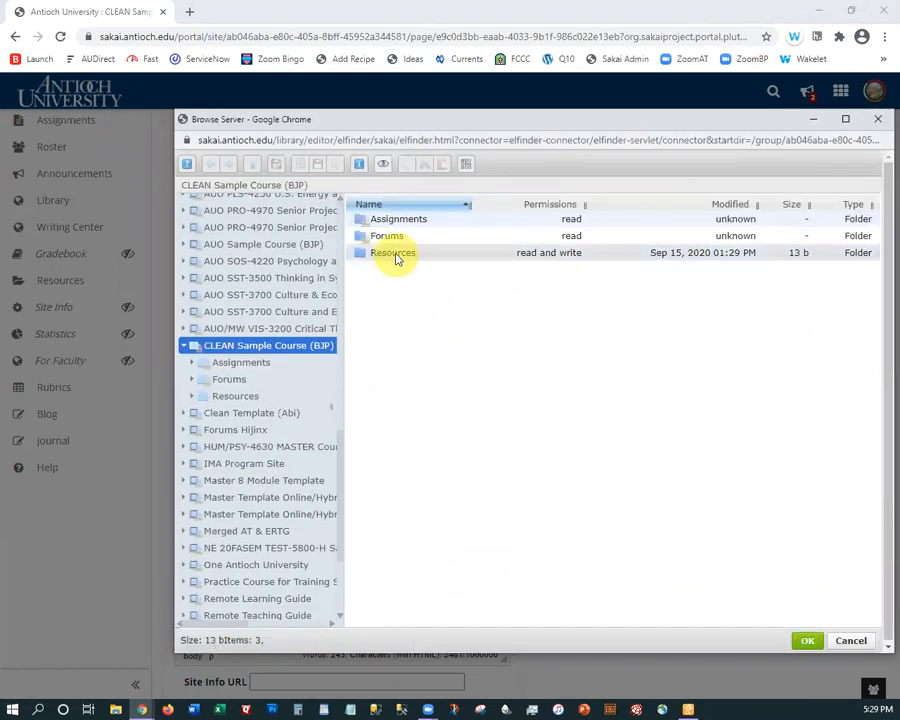
click(397, 254)
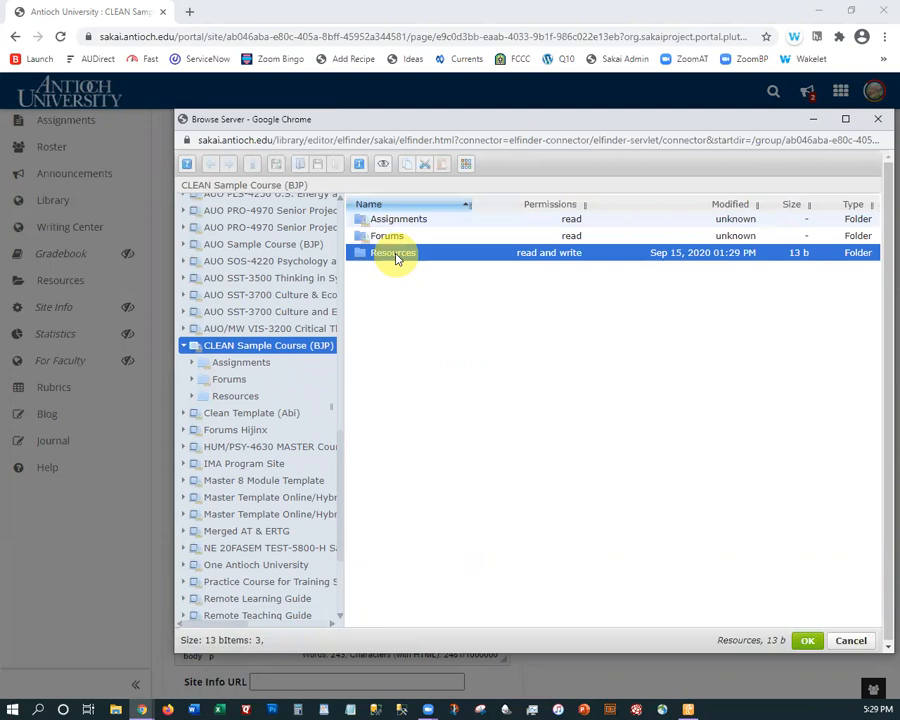
double_click(397, 254)
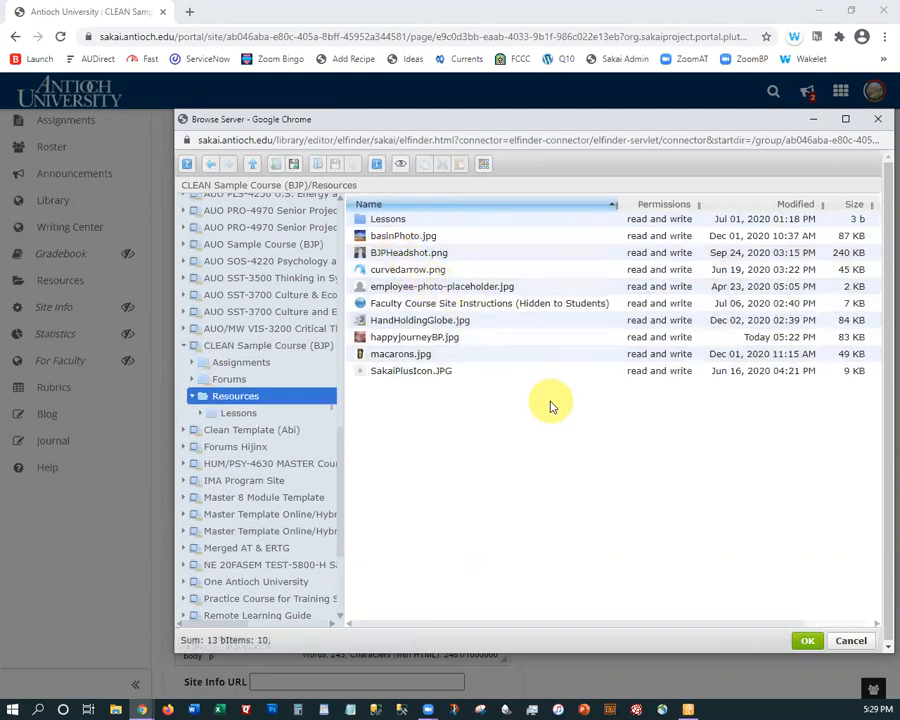
click(405, 236)
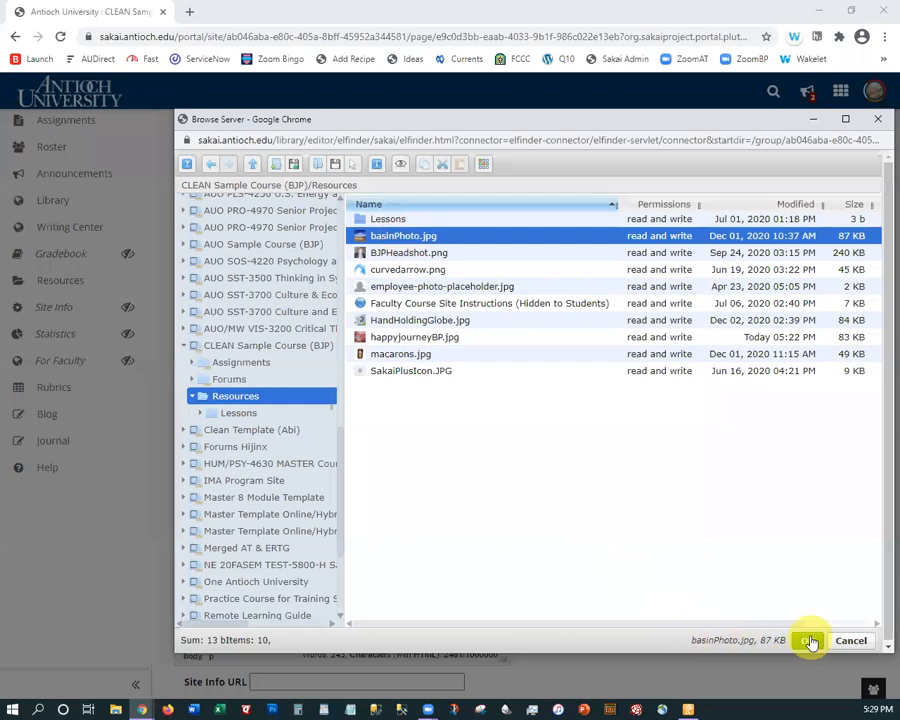
click(458, 398)
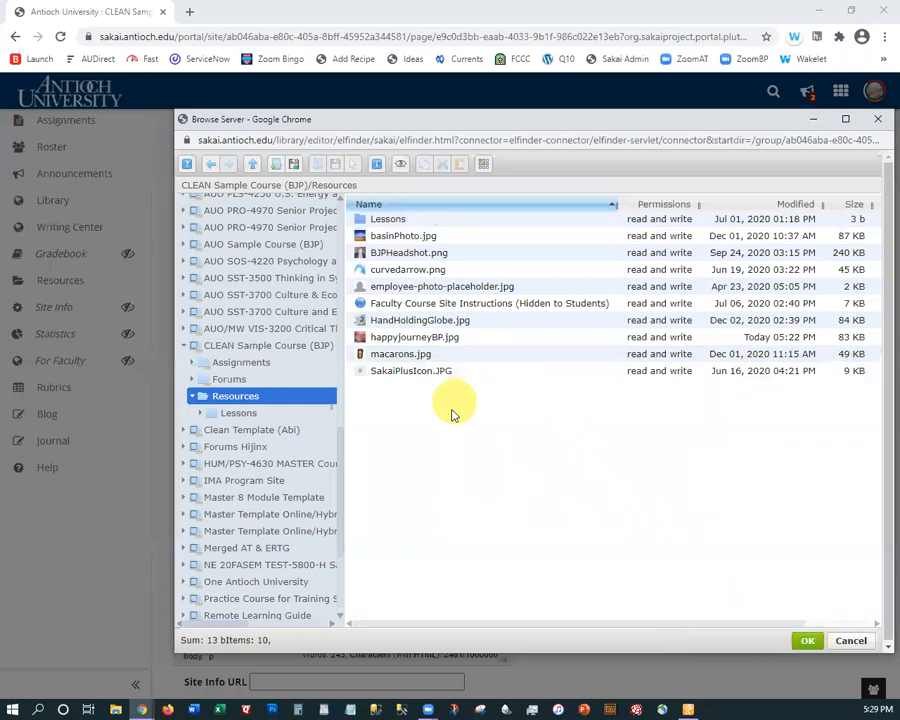
Step: Upload happyjourneyBP.jpg from the AU Sample Files folder into Resources and choose the uploaded copy as the image
click(294, 165)
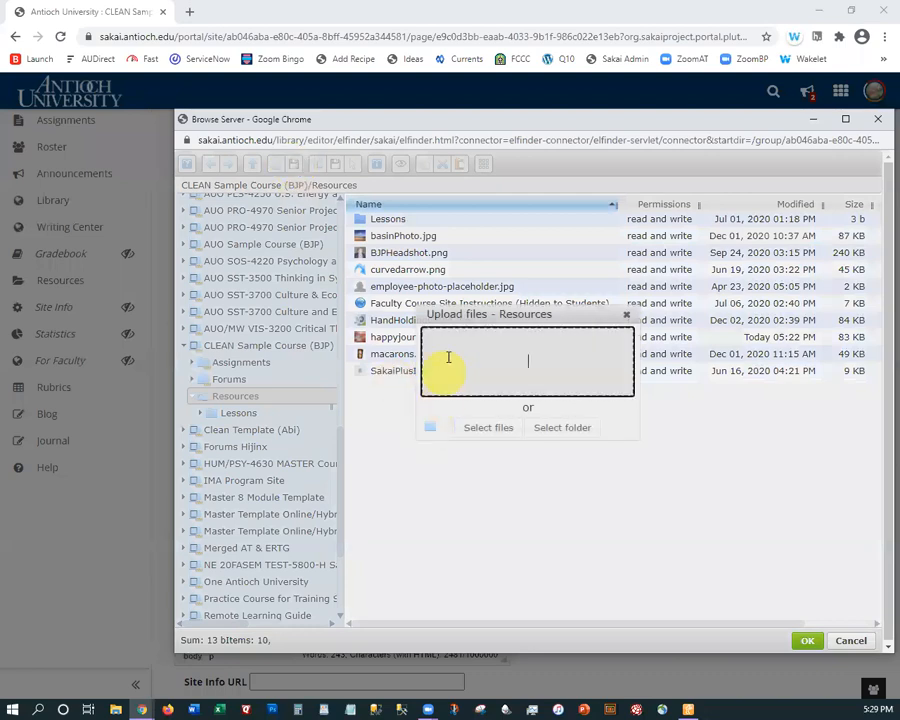
click(486, 428)
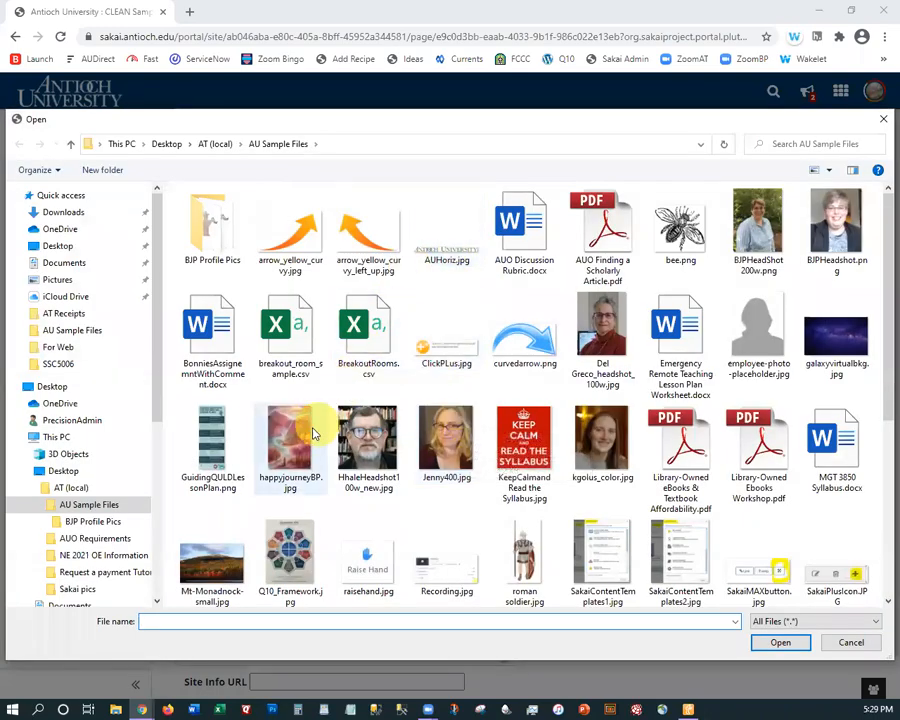
double_click(289, 449)
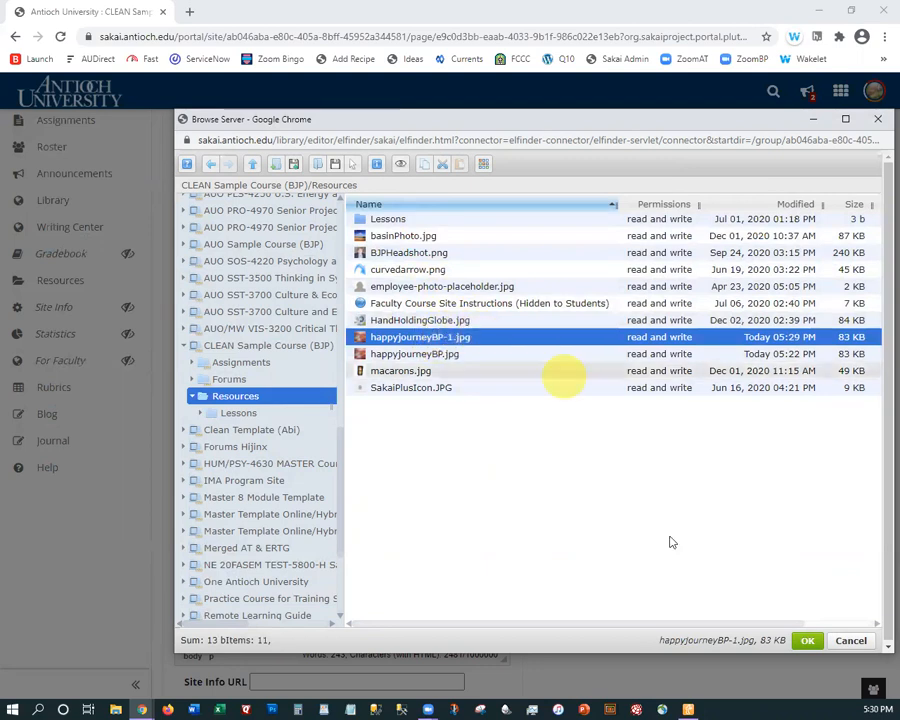
click(807, 641)
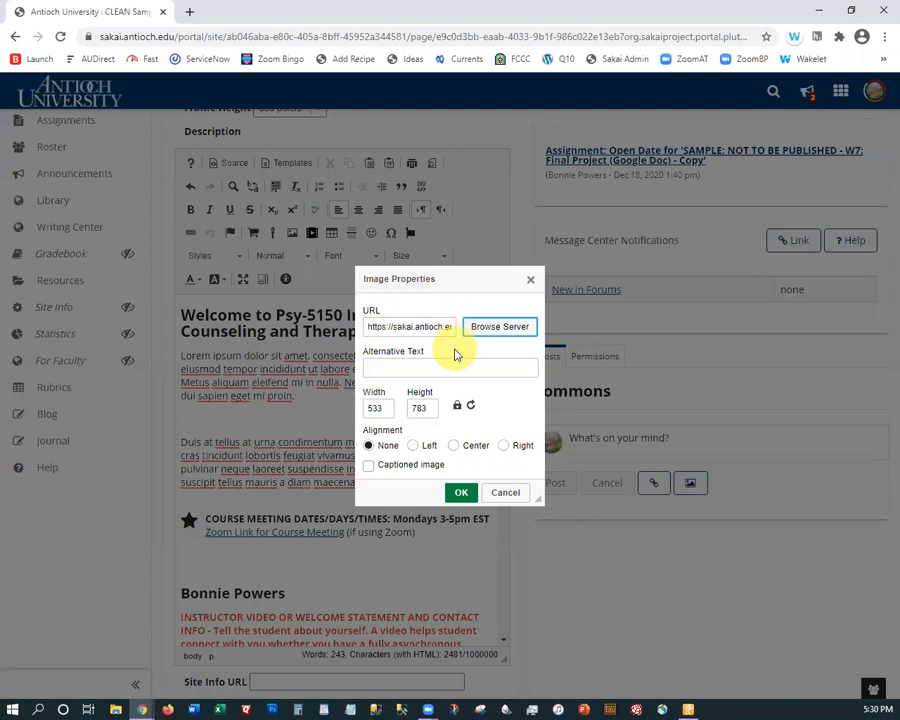
Step: Enter "Waldorf Painting of Landscape" as the image's alternative text
click(430, 368)
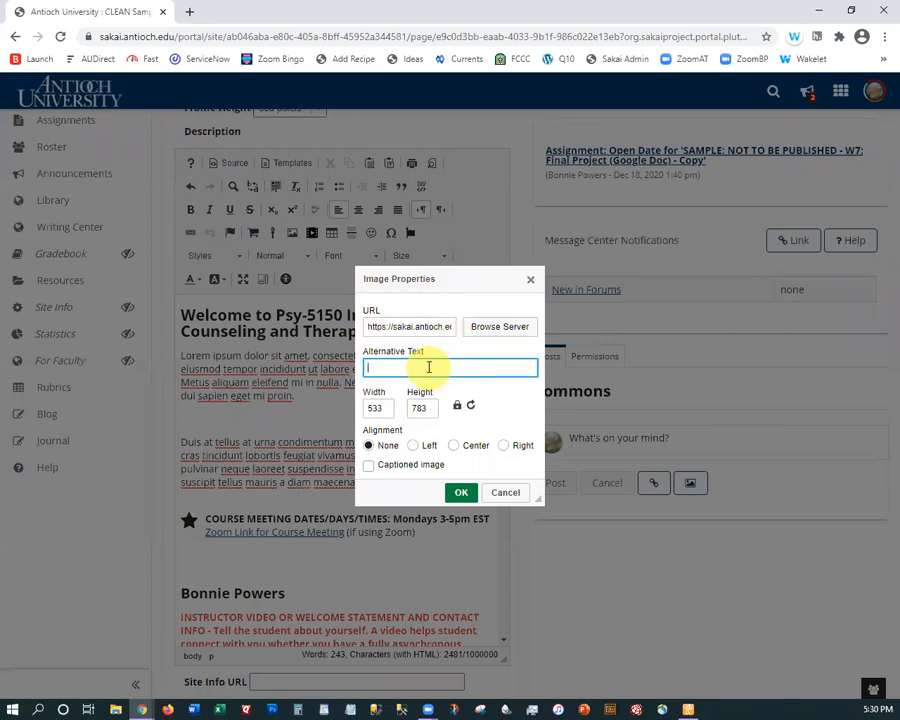
text(Waldorf Painting of Landsc)
key(BackSpace)
text(dscape)
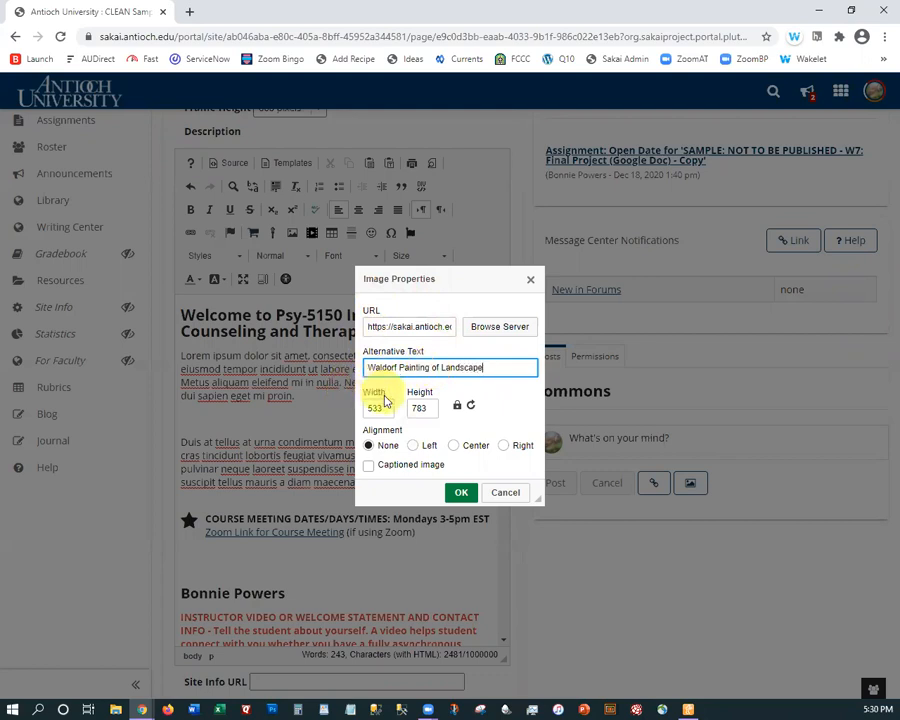
Step: Insert the picture as a captioned image with a width of 200 and center alignment
double_click(384, 408)
text(200)
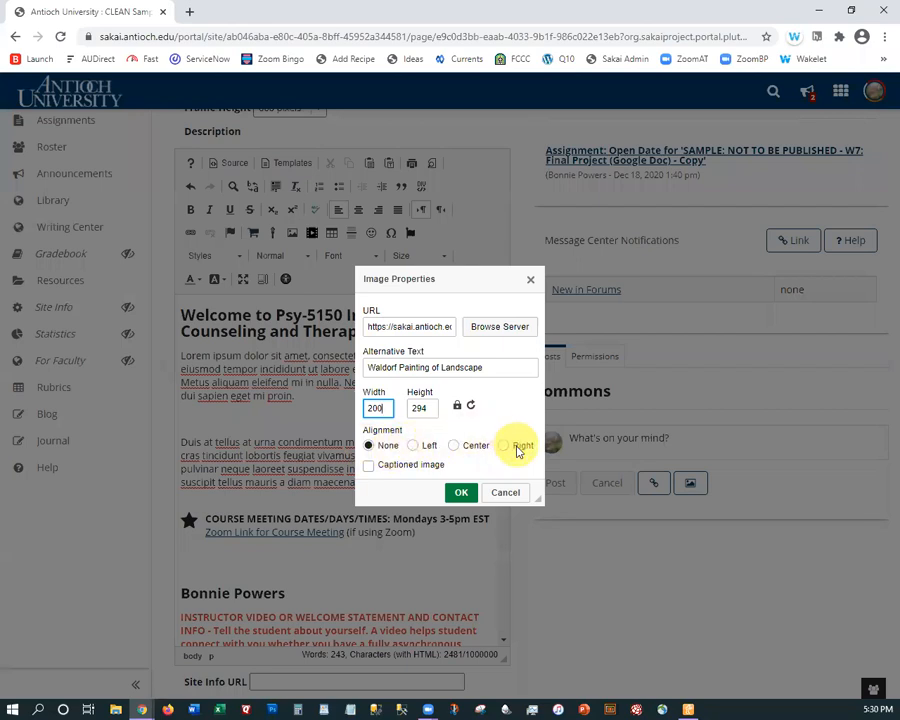
click(454, 446)
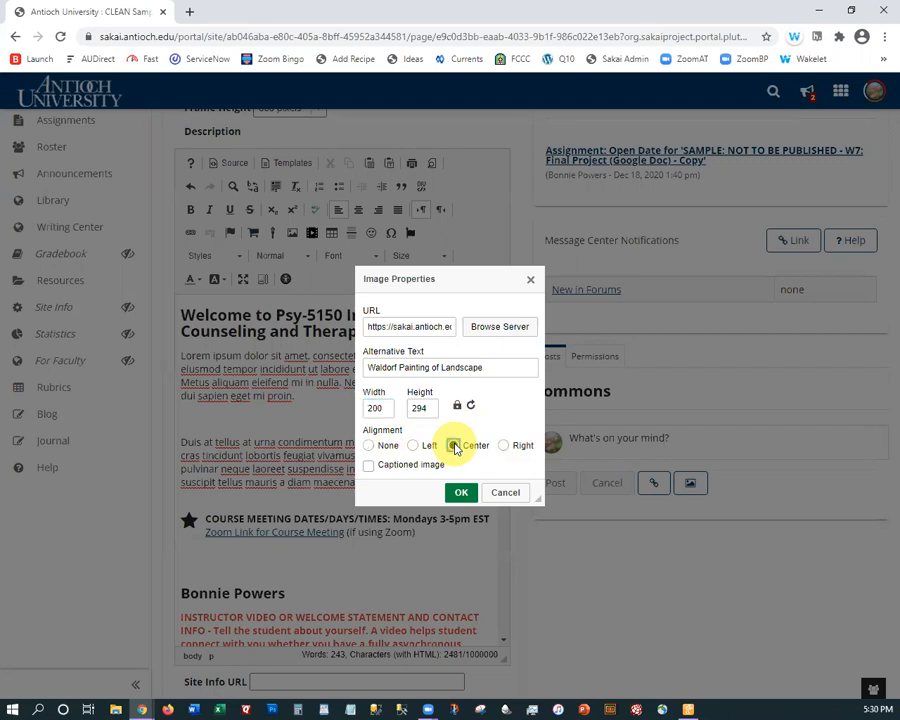
click(373, 471)
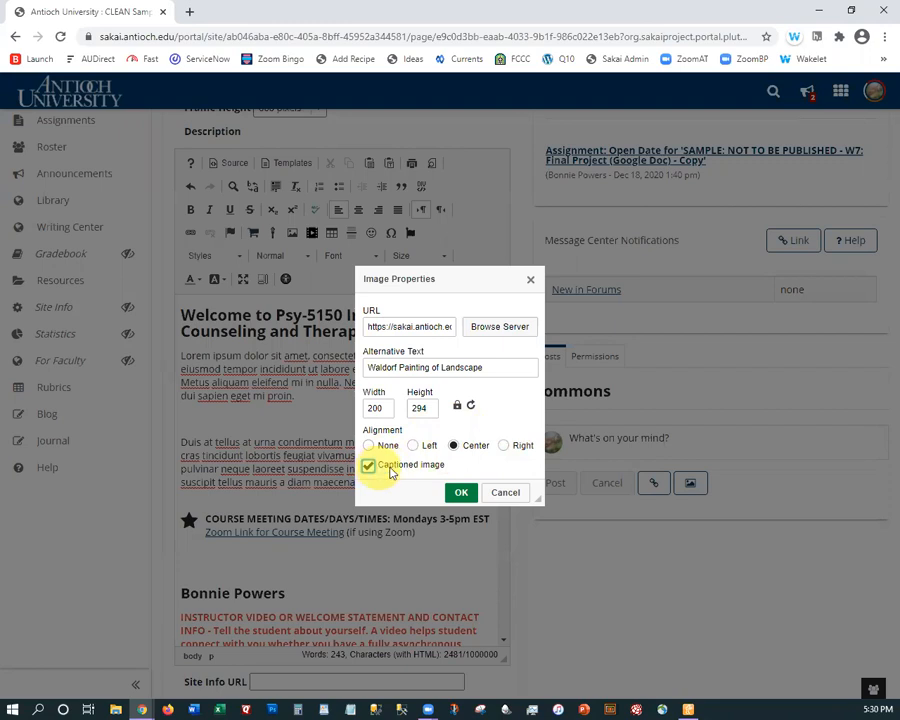
click(461, 497)
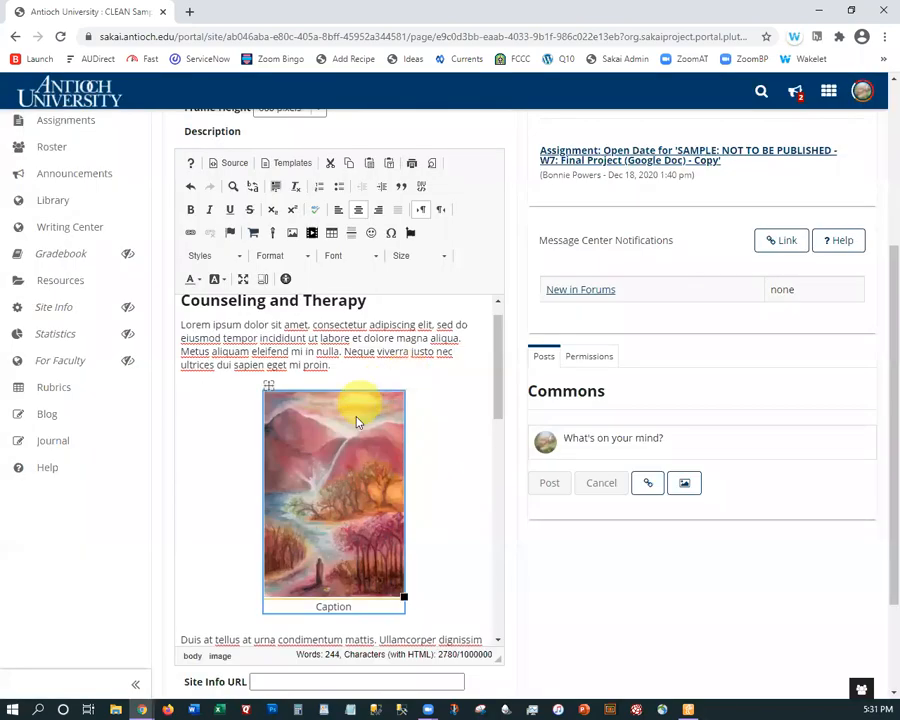
Step: Replace the placeholder caption under the painting with "Used with Permision of Artist." followed by the artist's full name
scroll(350, 490, down, 3)
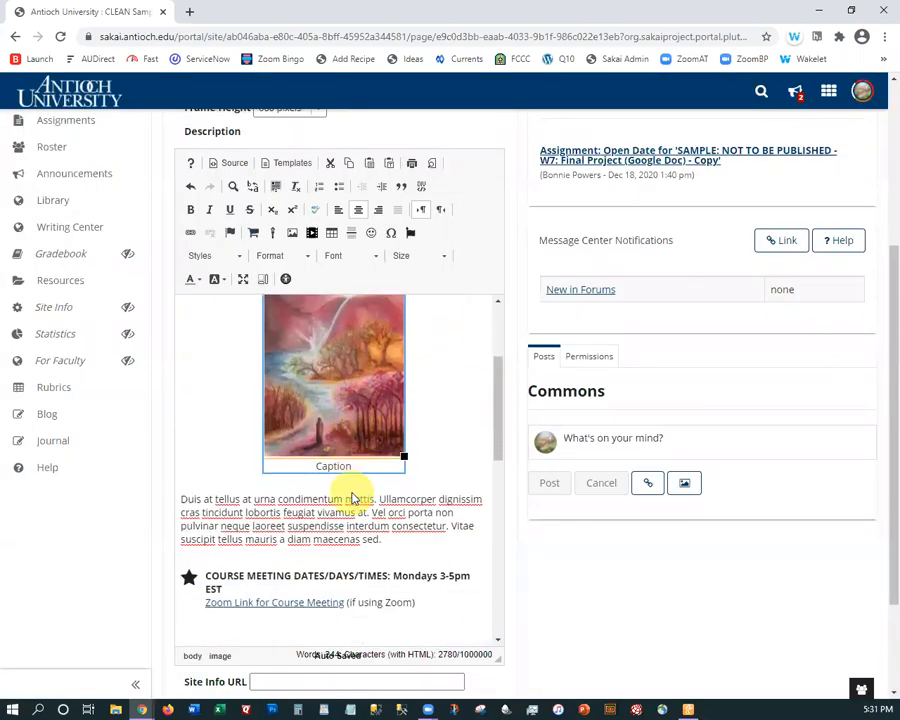
drag(353, 467, 281, 468)
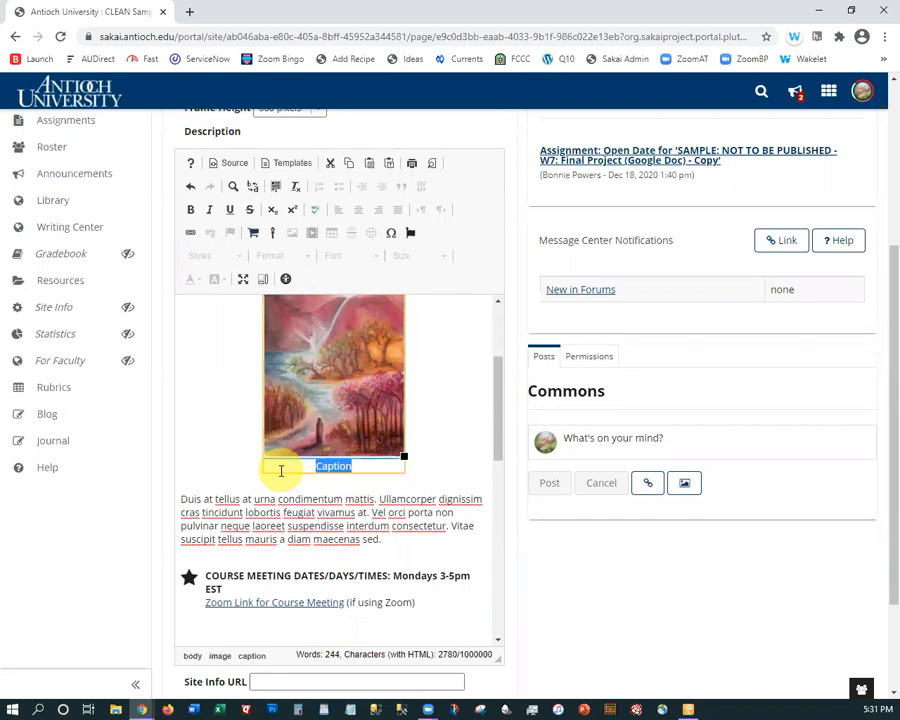
text(Used with Permision of Artist. Karine Finser.)
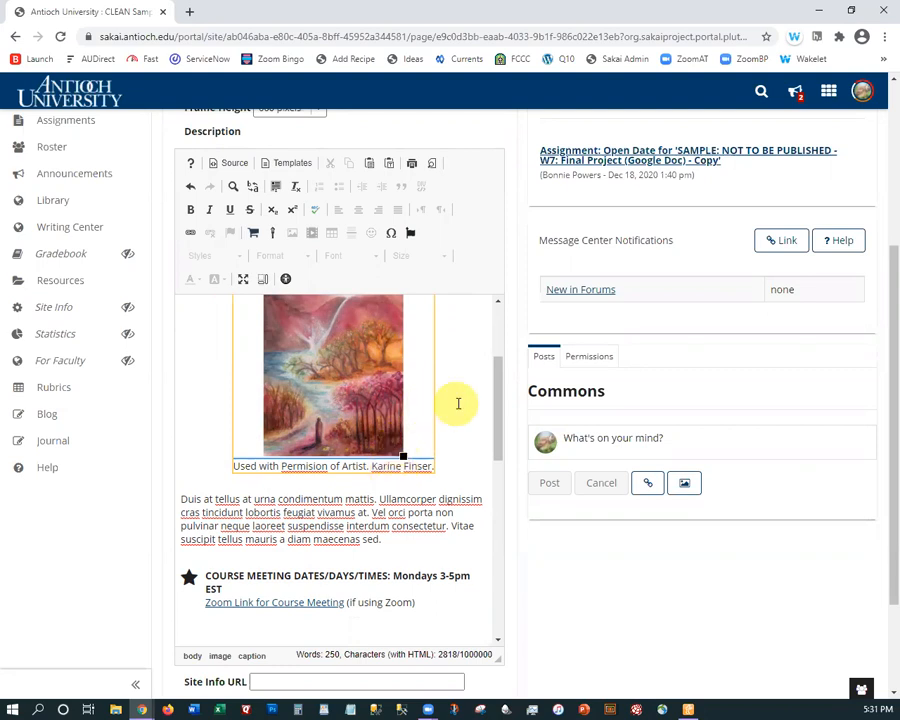
Step: Save the Welcome section with the new image and check the painting on the Overview page
scroll(404, 494, down, 5)
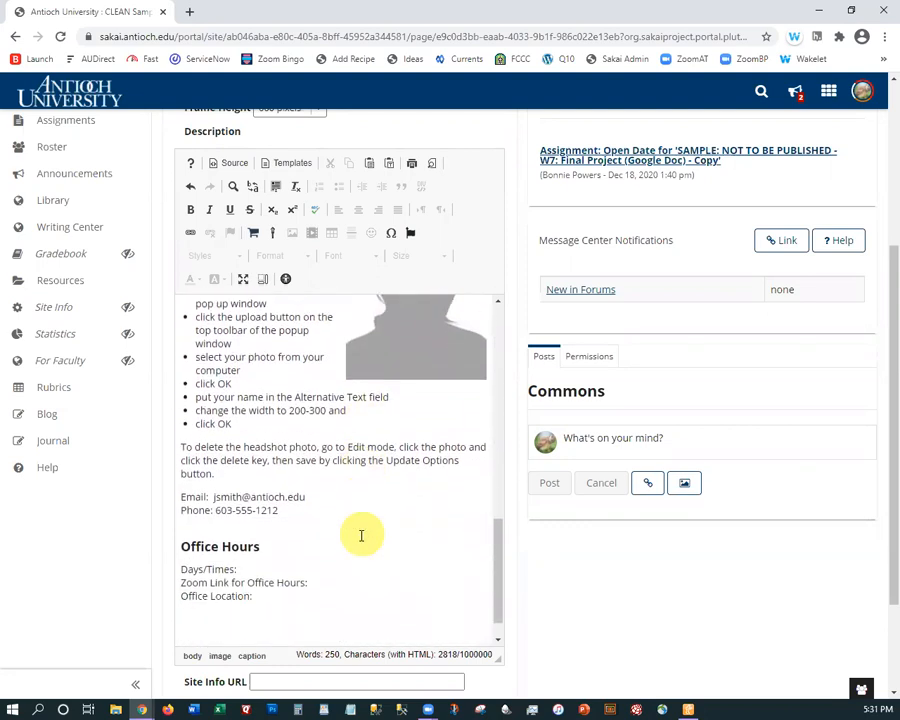
scroll(172, 585, down, 2)
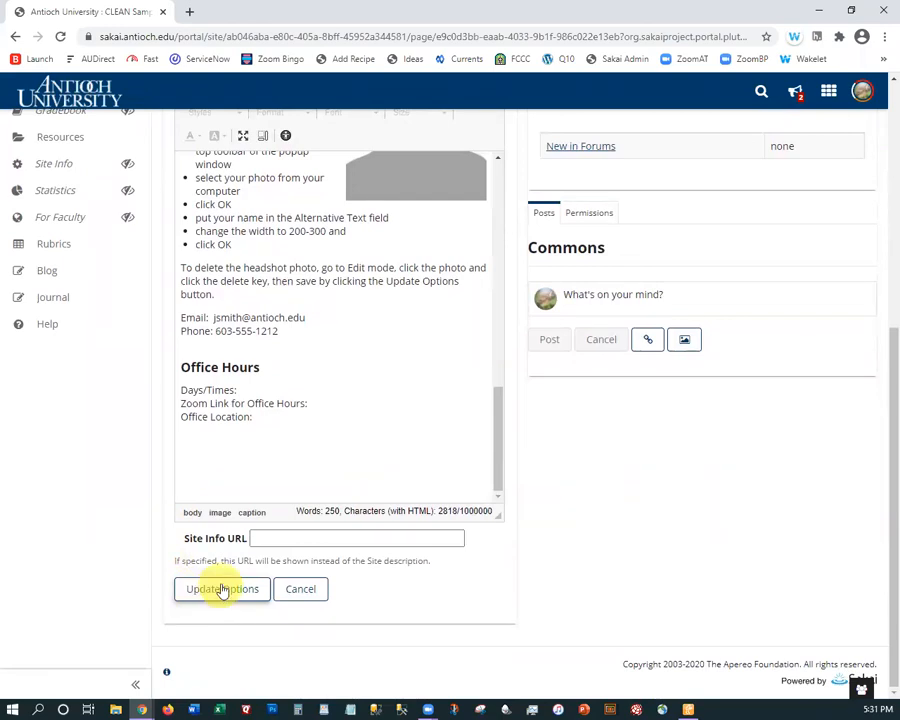
click(222, 590)
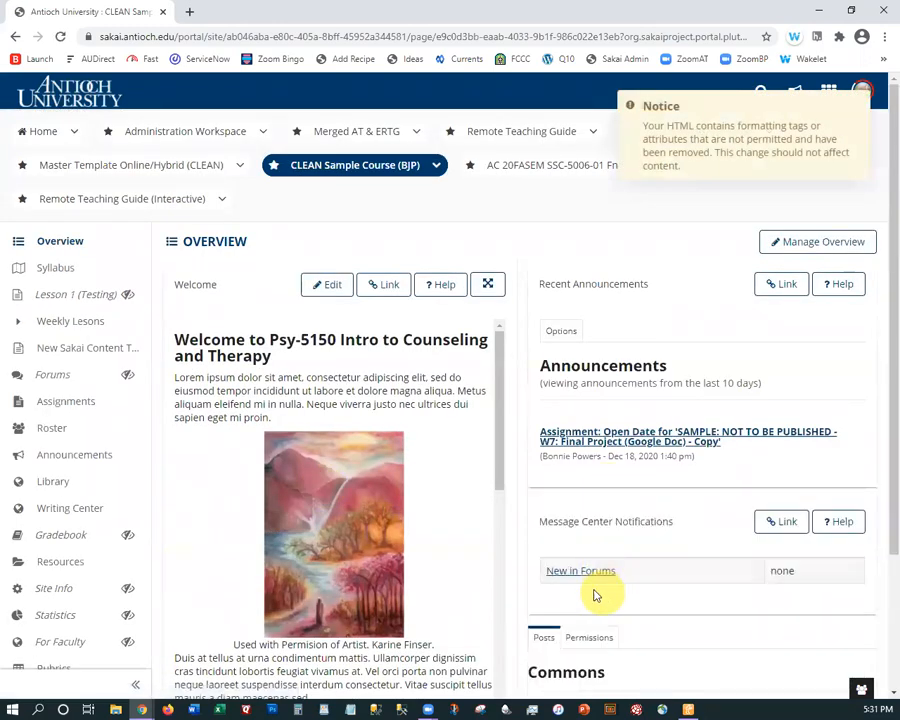
scroll(500, 542, down, 1)
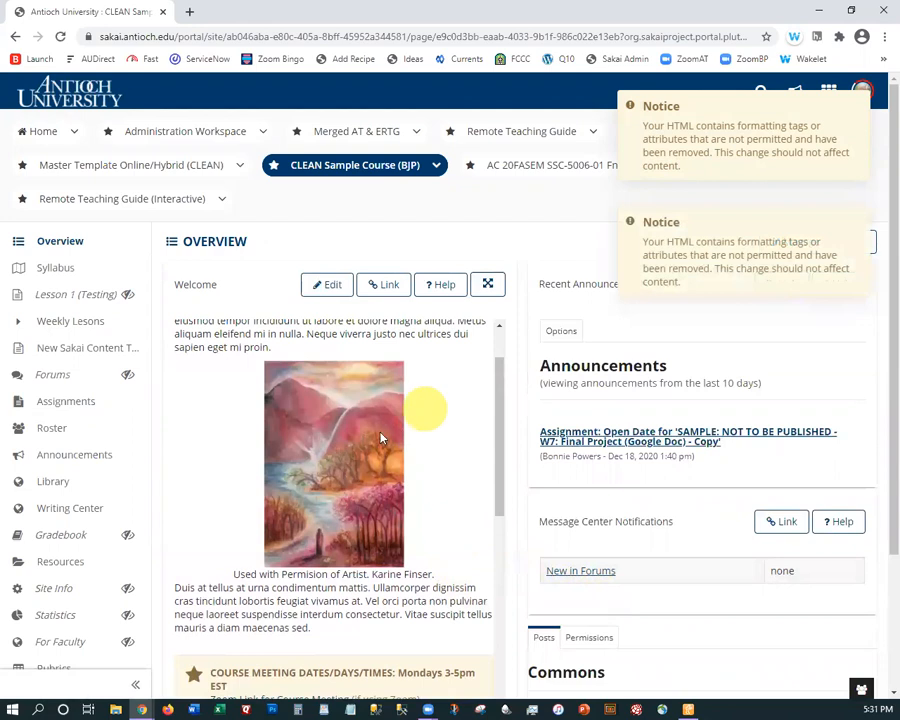
Step: Reopen the Welcome section for editing and set the painting's width to 180 in its image properties
click(318, 287)
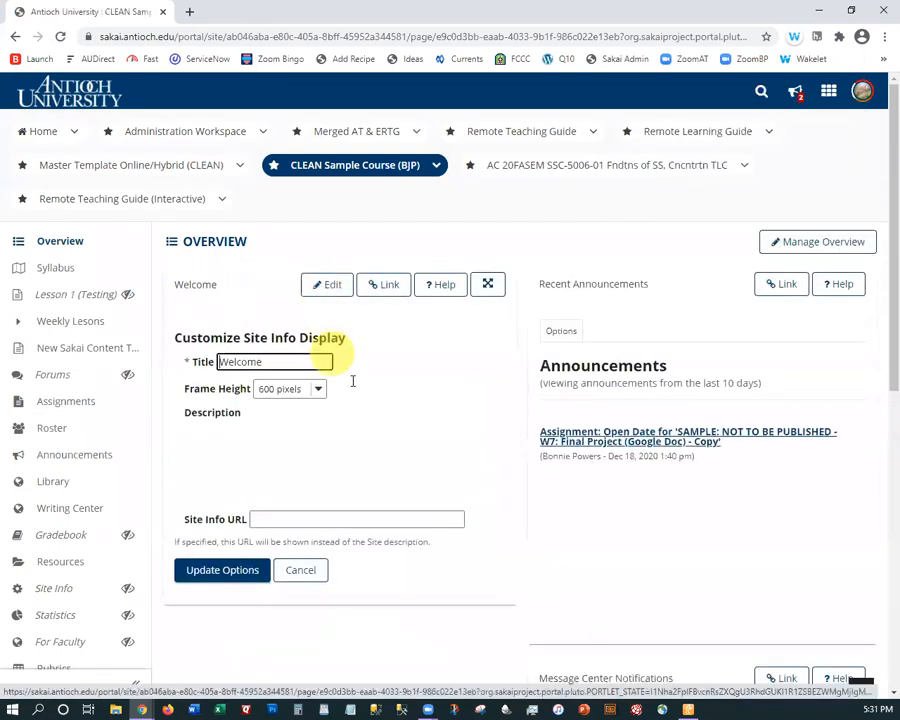
scroll(351, 386, down, 2)
scroll(341, 457, down, 2)
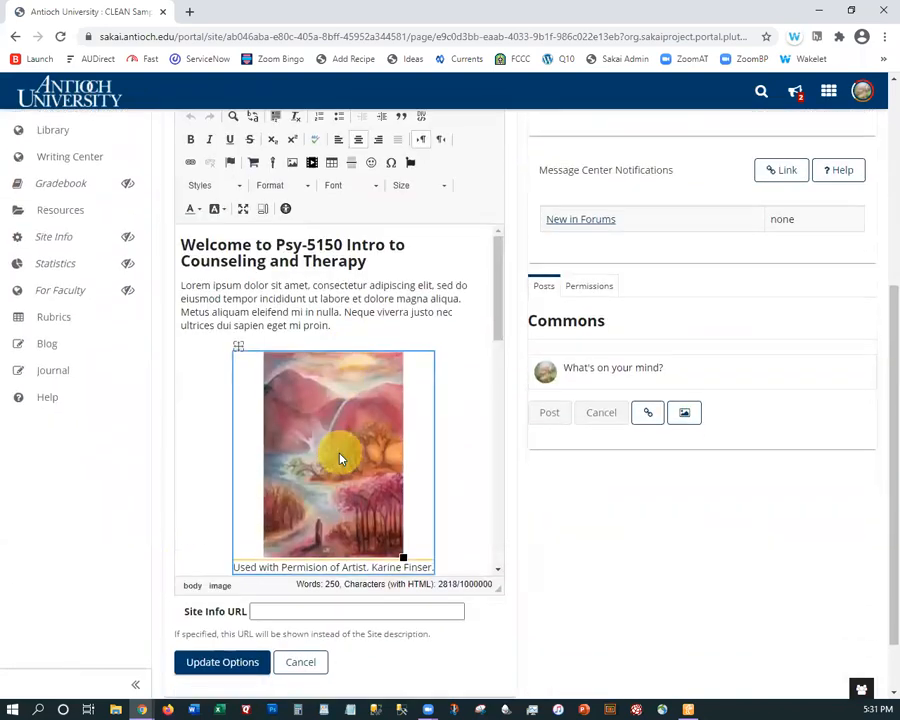
double_click(338, 450)
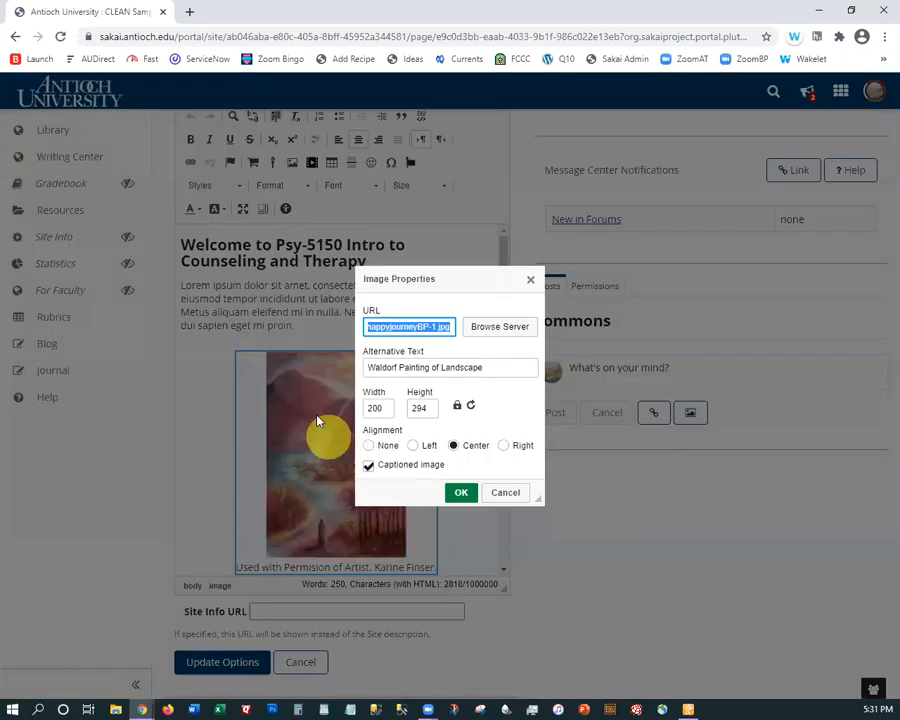
double_click(374, 408)
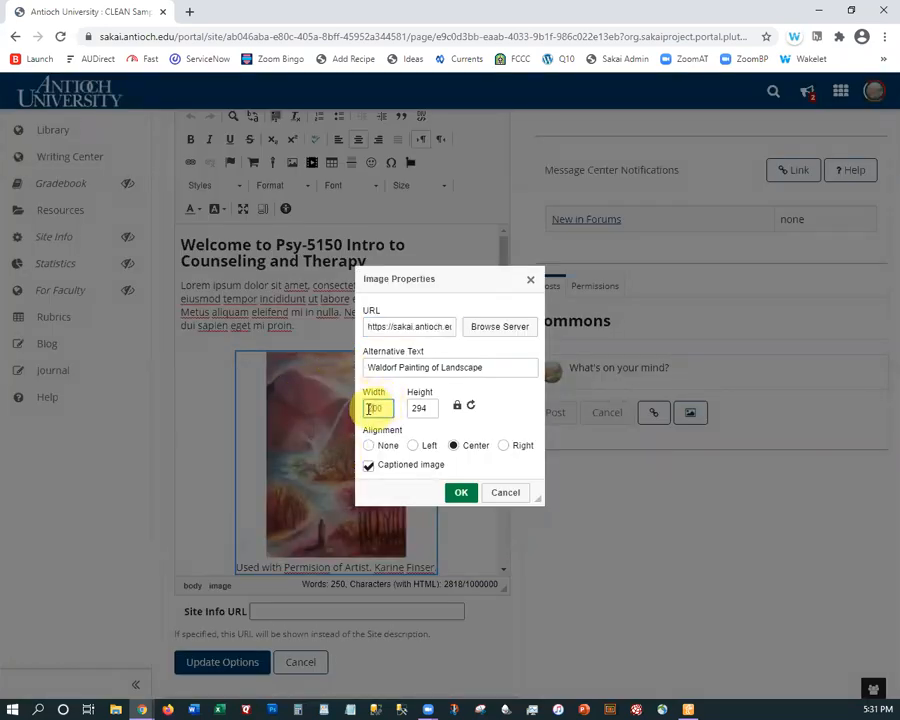
key(BackSpace)
text(180)
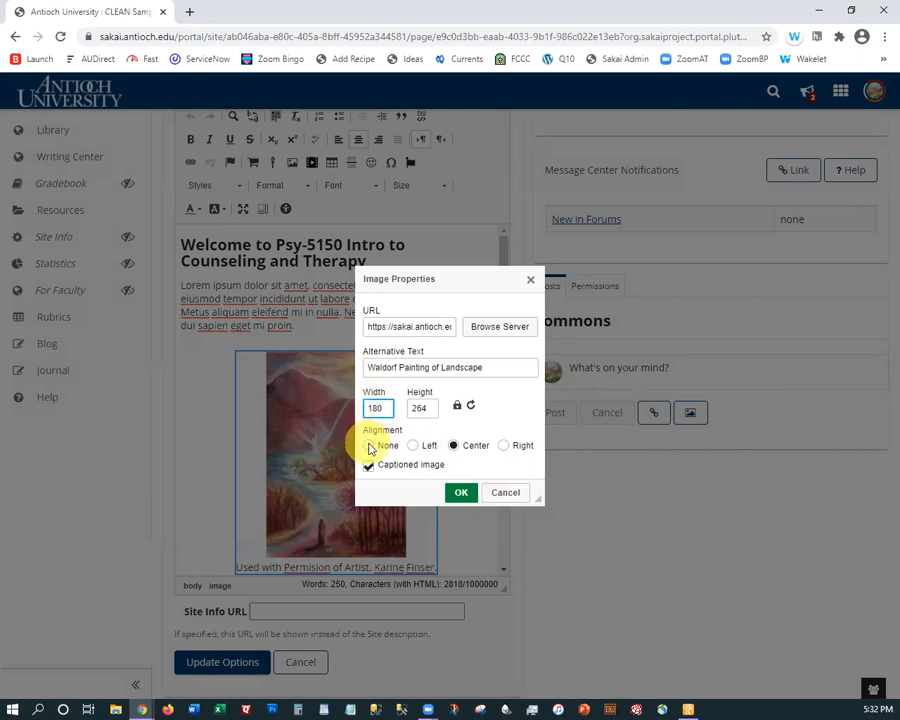
Step: Apply left alignment to the painting and save the Welcome section
click(368, 445)
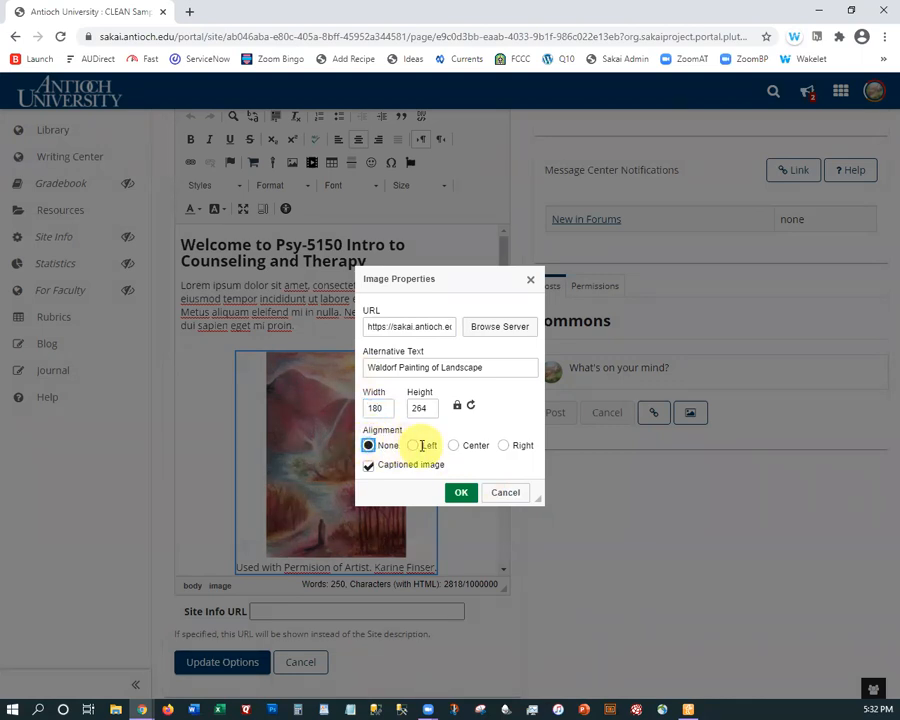
click(415, 446)
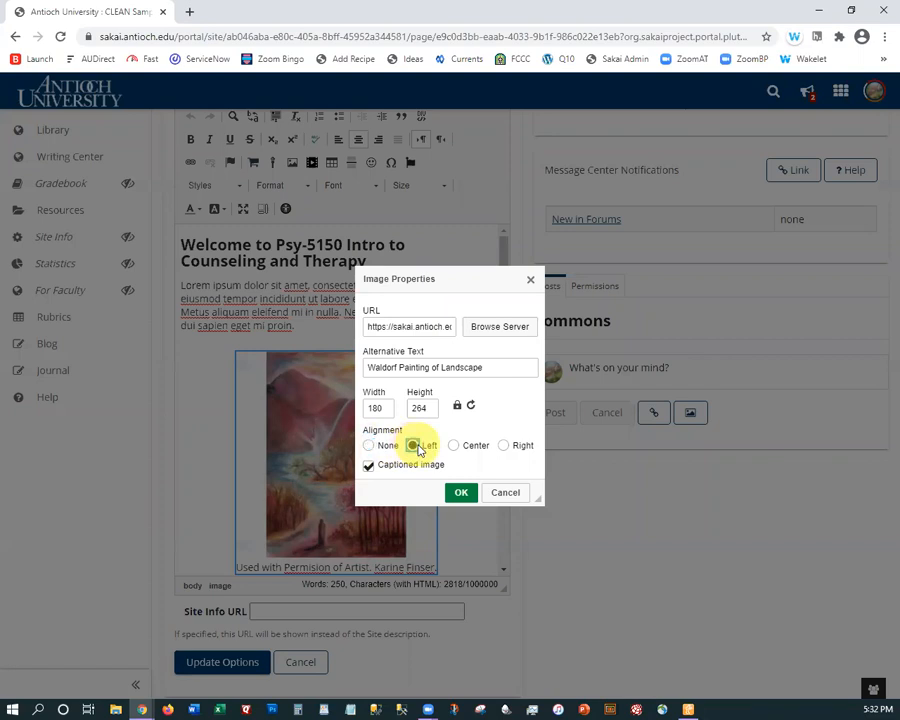
click(461, 492)
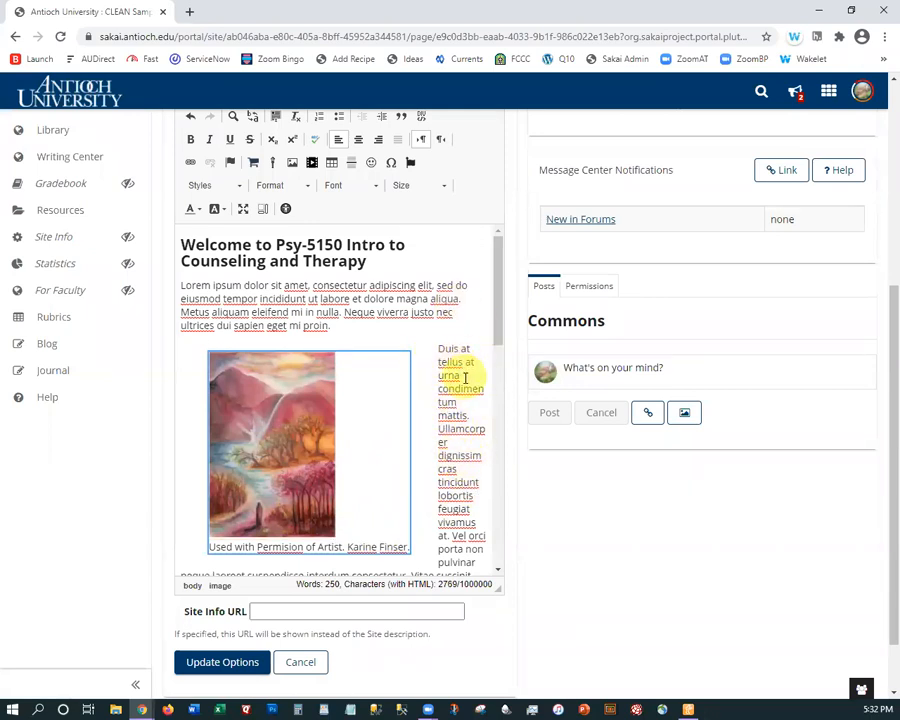
click(237, 665)
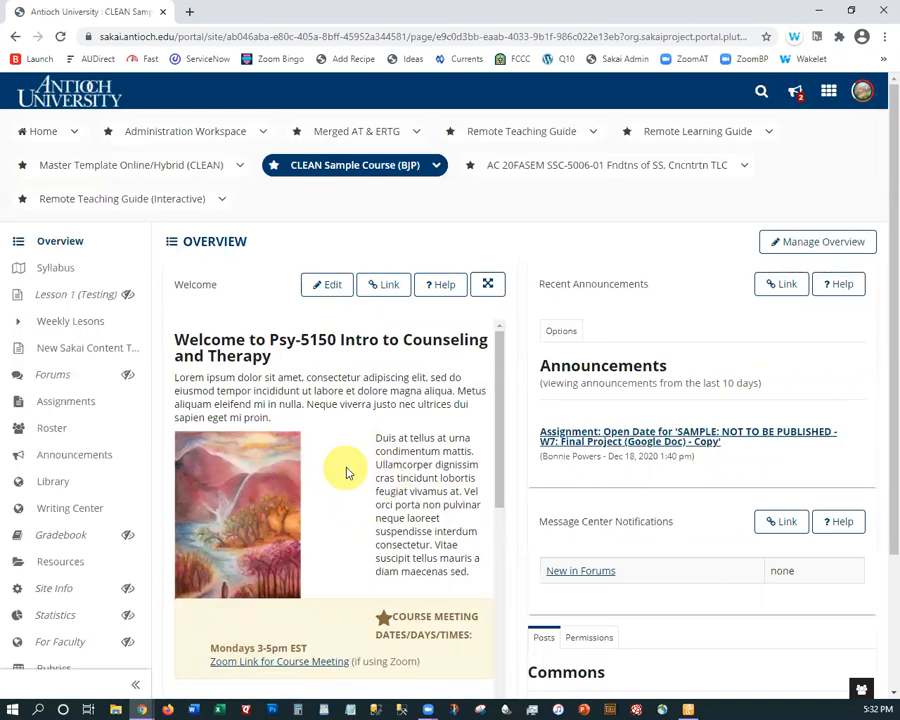
Step: Edit the Welcome section again, change the painting's alignment to Center and save the section
click(330, 287)
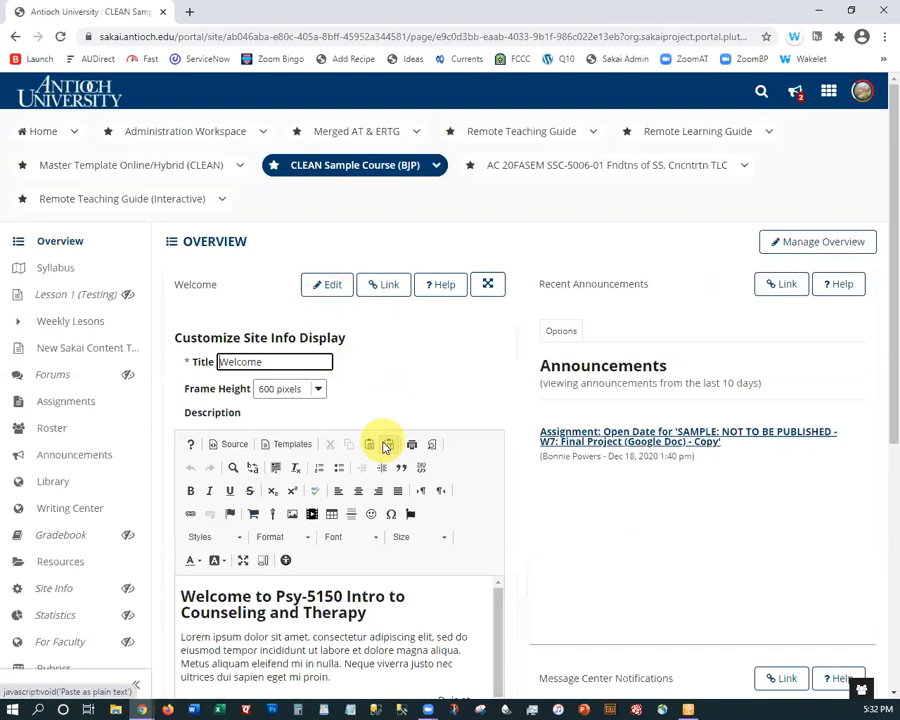
scroll(380, 440, down, 5)
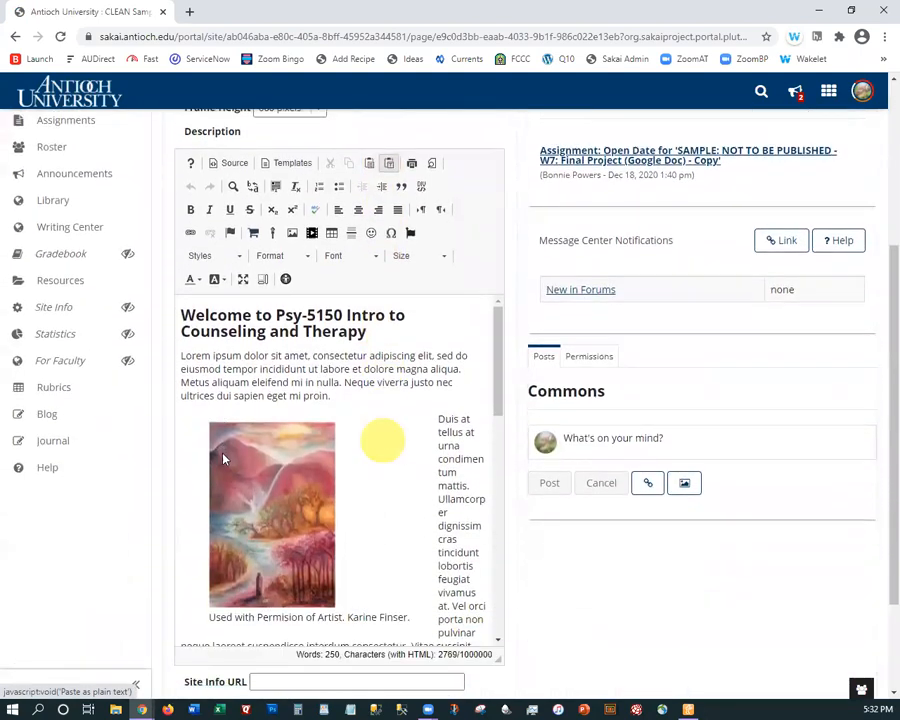
click(250, 445)
double_click(250, 445)
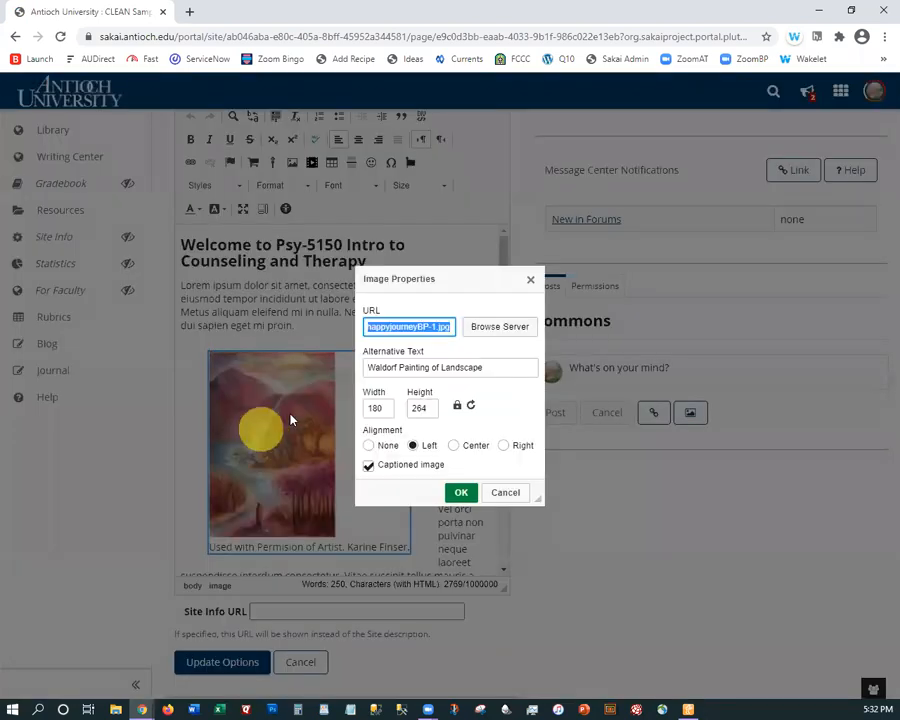
click(455, 445)
click(461, 492)
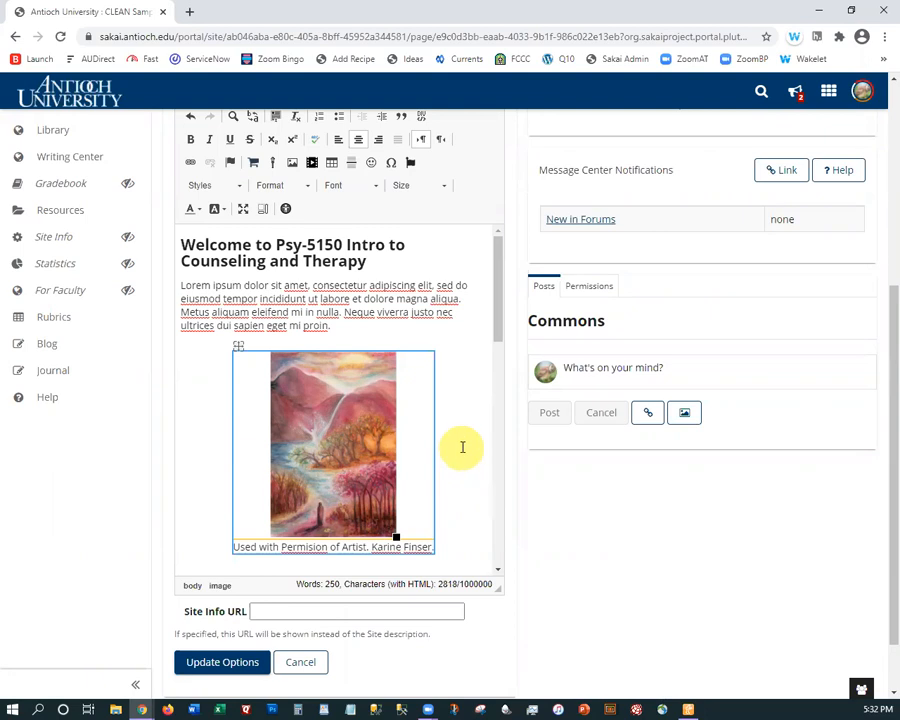
click(226, 659)
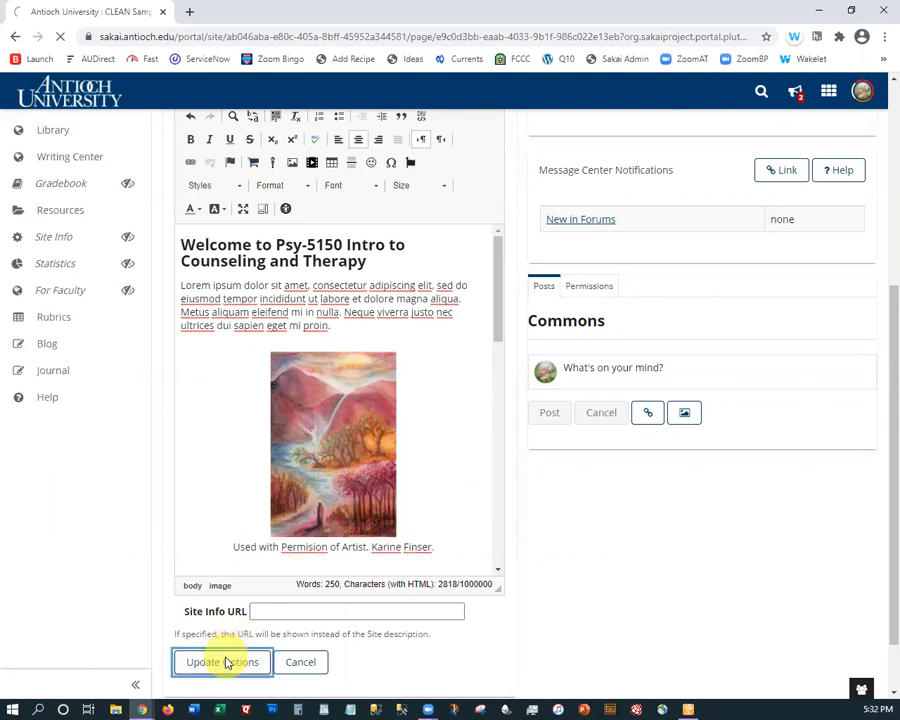